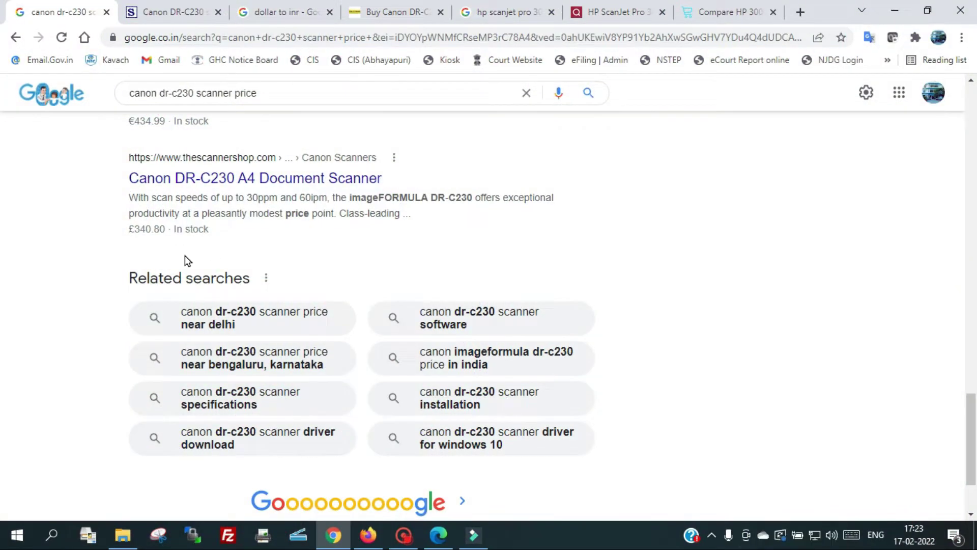
{"action": "scroll", "coordinate": [185, 256], "scroll_direction": "up", "scroll_amount": 3}
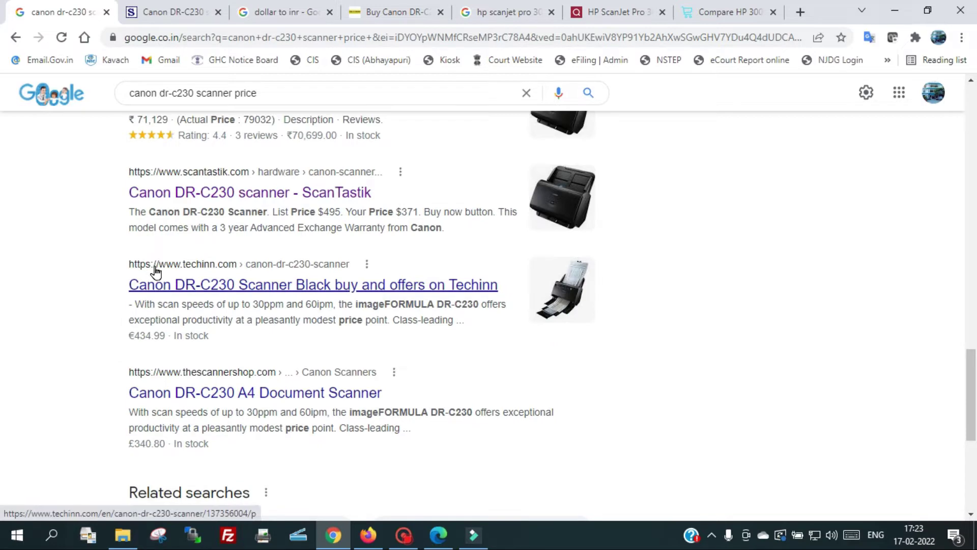
{"action": "scroll", "coordinate": [156, 270], "scroll_direction": "up", "scroll_amount": 5}
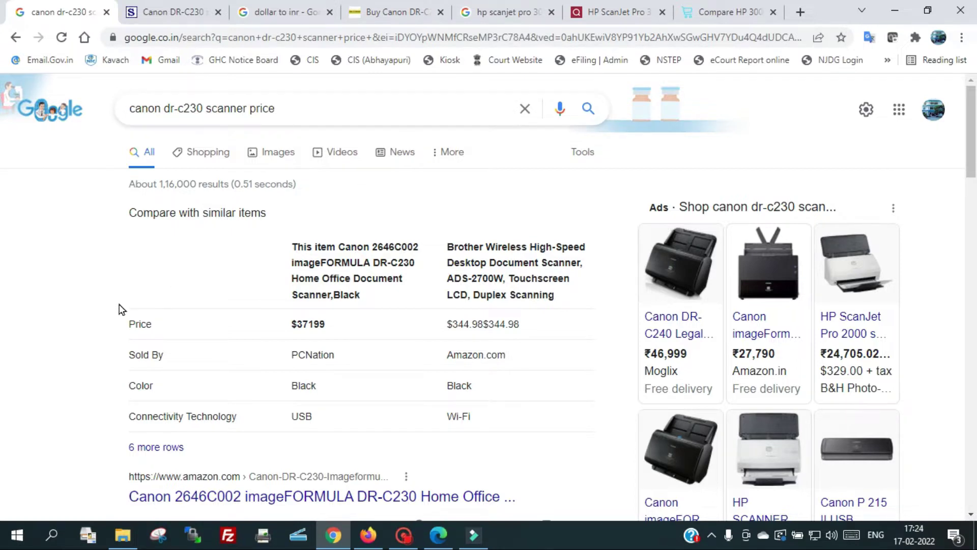
{"action": "scroll", "coordinate": [104, 322], "scroll_direction": "down", "scroll_amount": 2}
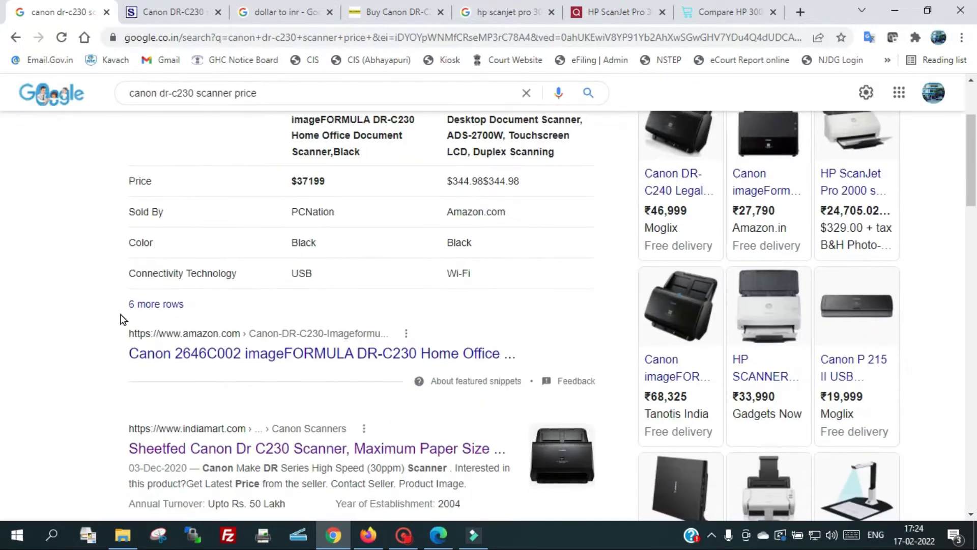
{"action": "scroll", "coordinate": [130, 306], "scroll_direction": "up", "scroll_amount": 2}
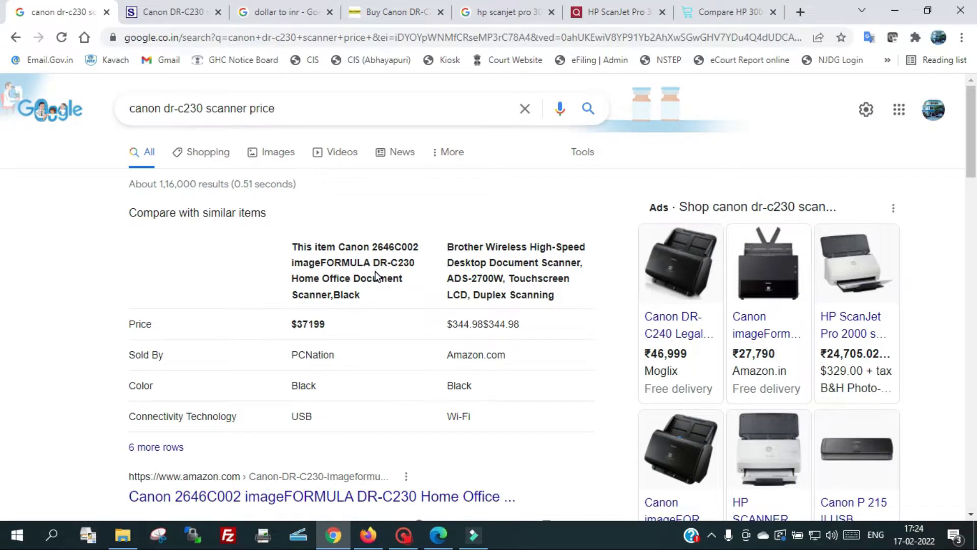
{"action": "scroll", "coordinate": [392, 304], "scroll_direction": "down", "scroll_amount": 1}
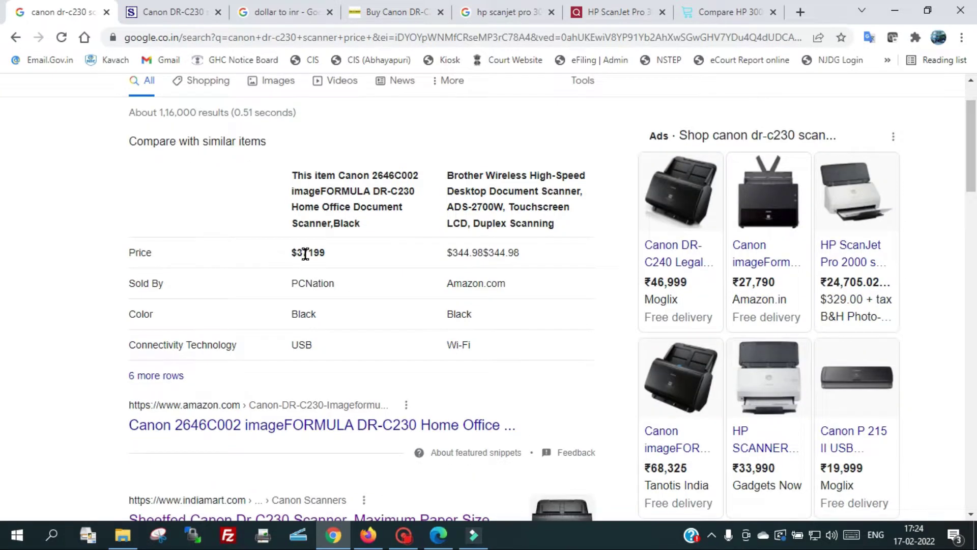
- Highlight the Canon DR-C230 prices $37199 and ₹21,565, then bring up the HP ScanJet Pro 3000 results
{"action": "left_click_drag", "start_coordinate": [297, 253], "coordinate": [331, 260]}
{"action": "scroll", "coordinate": [239, 273], "scroll_direction": "down", "scroll_amount": 4}
{"action": "scroll", "coordinate": [134, 288], "scroll_direction": "up", "scroll_amount": 1}
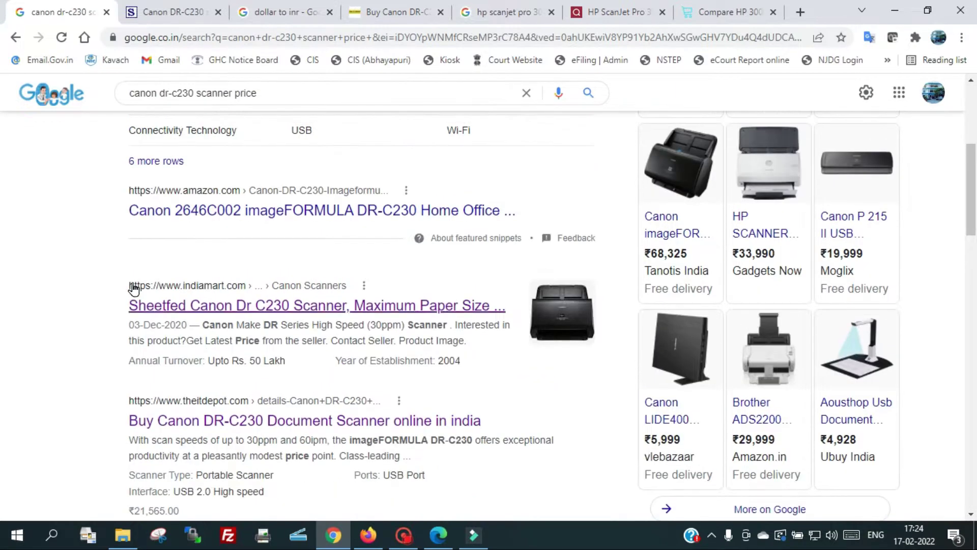
{"action": "scroll", "coordinate": [118, 285], "scroll_direction": "down", "scroll_amount": 3}
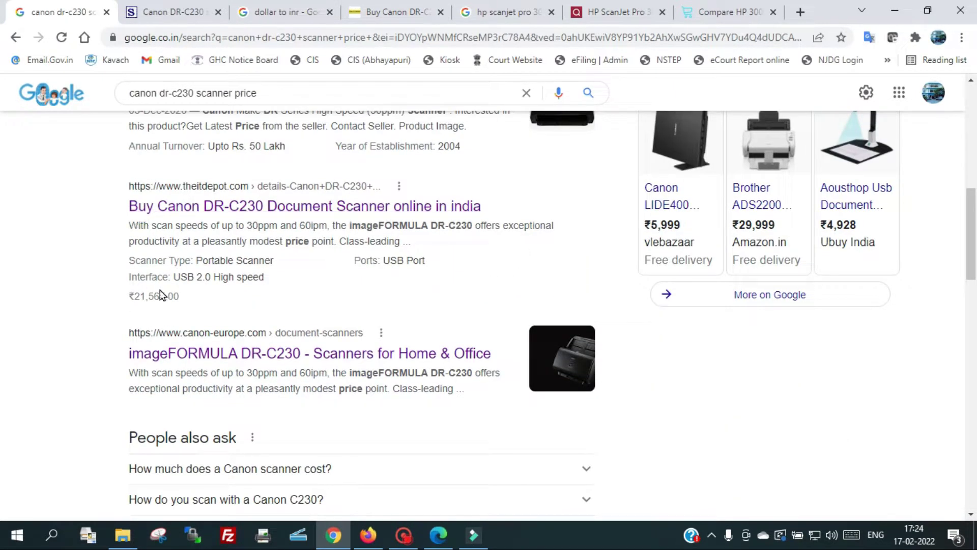
{"action": "left_click_drag", "start_coordinate": [132, 296], "coordinate": [173, 296]}
{"action": "left_click", "coordinate": [259, 12]}
- Highlight the Canon DR-C230's theitdepot selling price 21565 and MRP 32990
{"action": "left_click", "coordinate": [460, 14]}
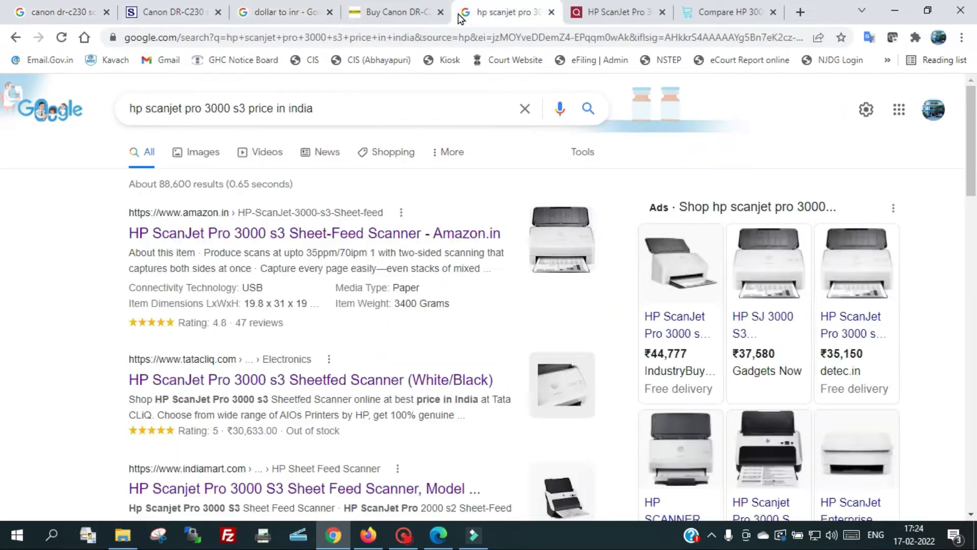
{"action": "left_click", "coordinate": [397, 11]}
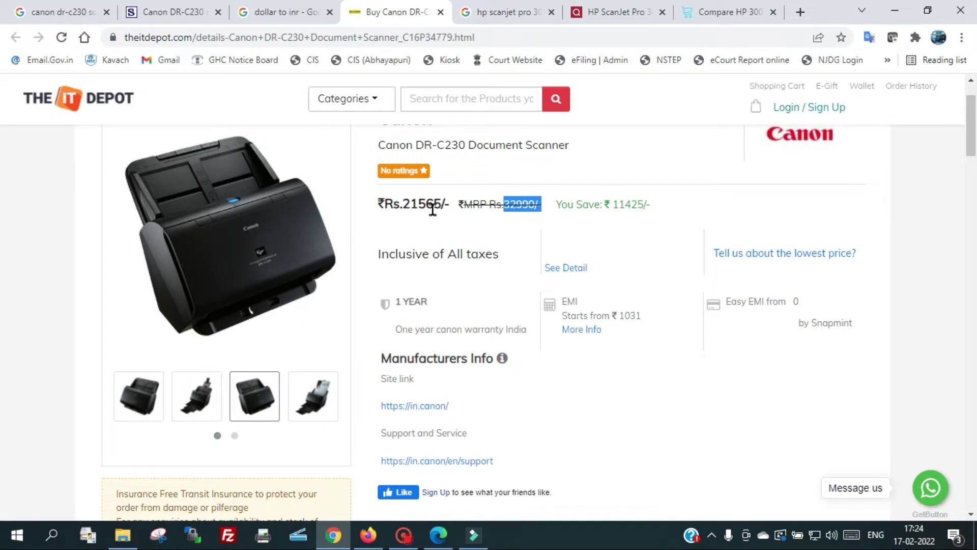
{"action": "left_click_drag", "start_coordinate": [404, 203], "coordinate": [444, 203]}
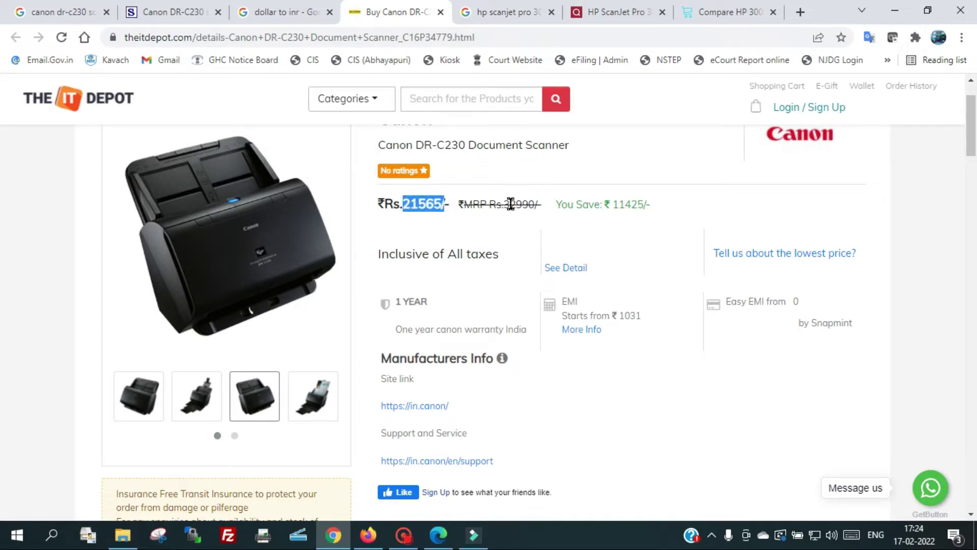
{"action": "left_click_drag", "start_coordinate": [503, 204], "coordinate": [536, 203]}
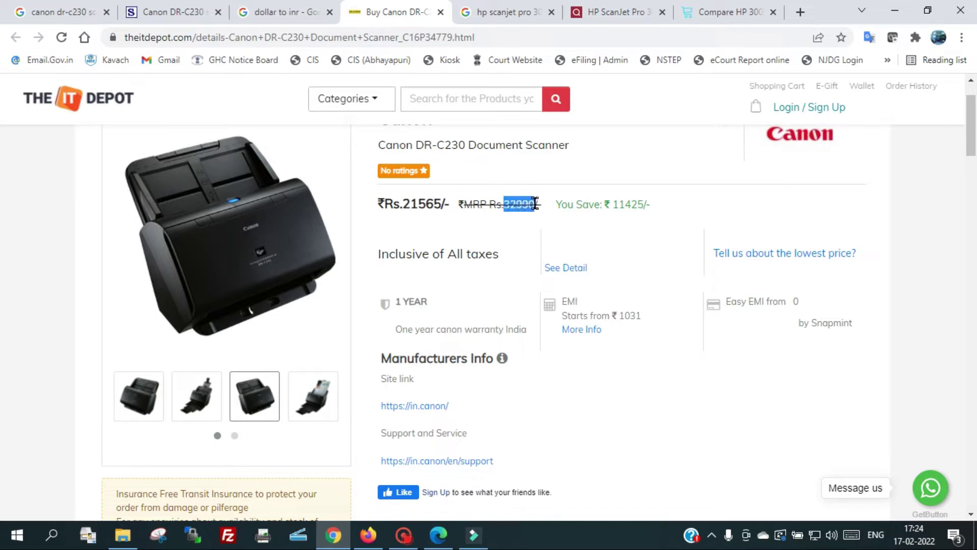
- Highlight the Canon's $371 ScanTastik price and its rupee conversion, ₹27849.13
{"action": "left_click", "coordinate": [172, 14]}
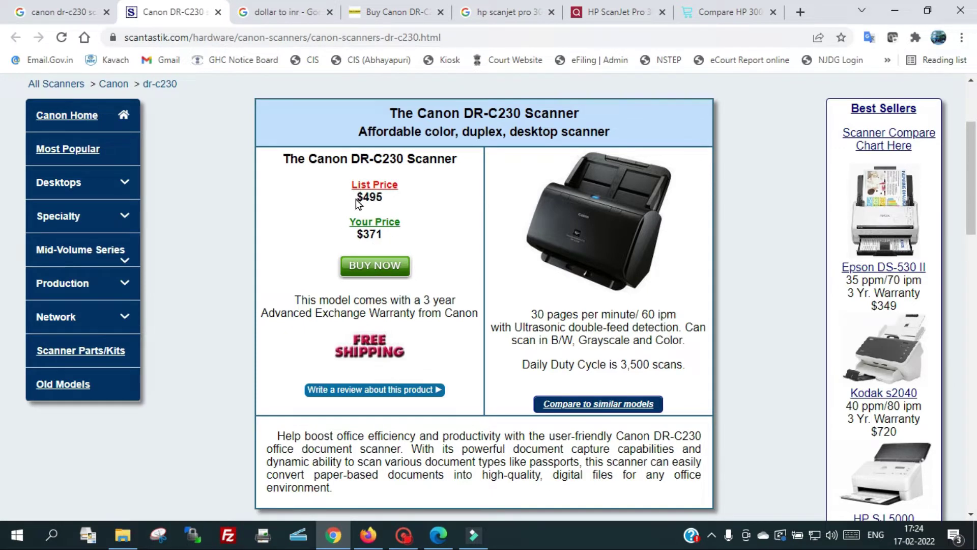
{"action": "left_click_drag", "start_coordinate": [386, 235], "coordinate": [358, 237]}
{"action": "left_click", "coordinate": [281, 12]}
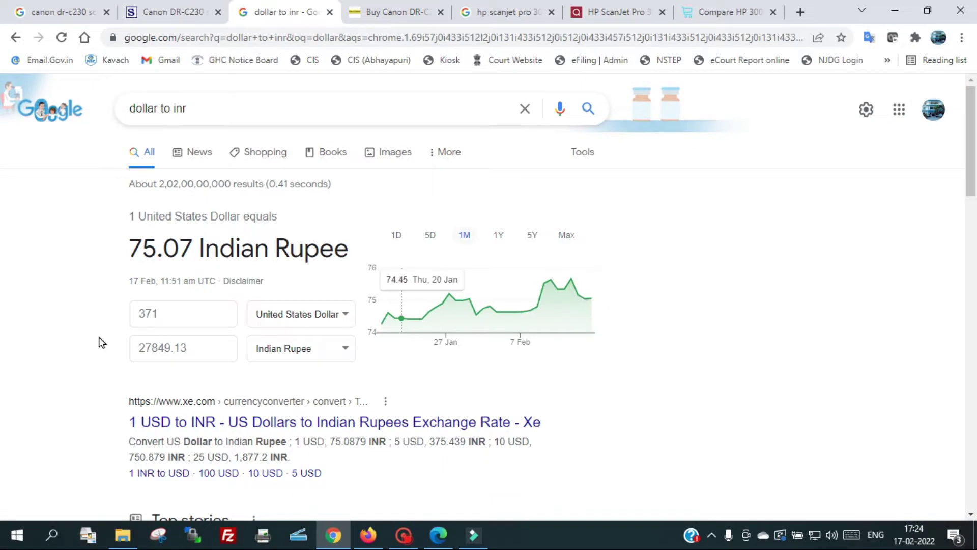
{"action": "left_click_drag", "start_coordinate": [151, 348], "coordinate": [138, 350]}
{"action": "left_click", "coordinate": [118, 343]}
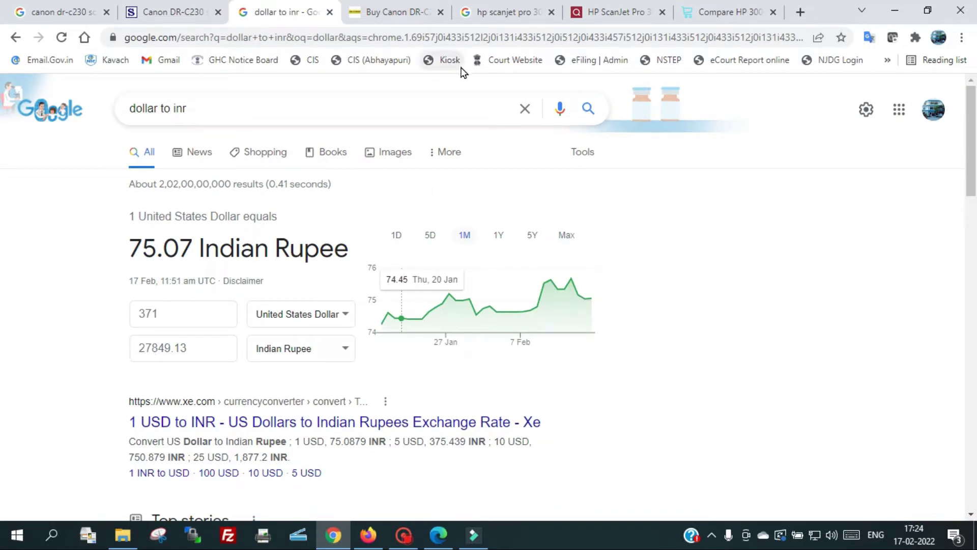
- Highlight the HP ScanJet Pro 3000 s3's TataCLiQ MRP of 37580 and view the HP comparison page
{"action": "left_click", "coordinate": [618, 12]}
{"action": "scroll", "coordinate": [462, 248], "scroll_direction": "up", "scroll_amount": 1}
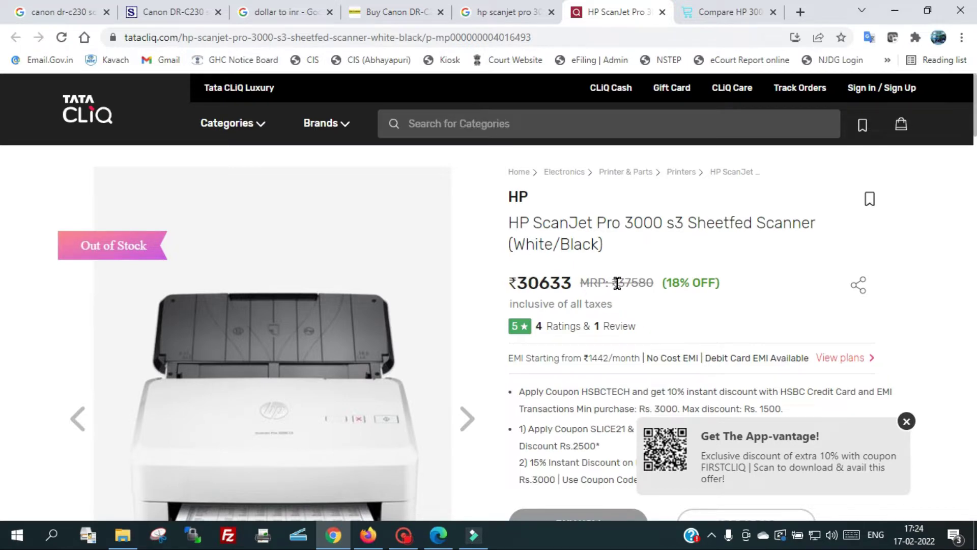
{"action": "left_click_drag", "start_coordinate": [617, 283], "coordinate": [654, 284]}
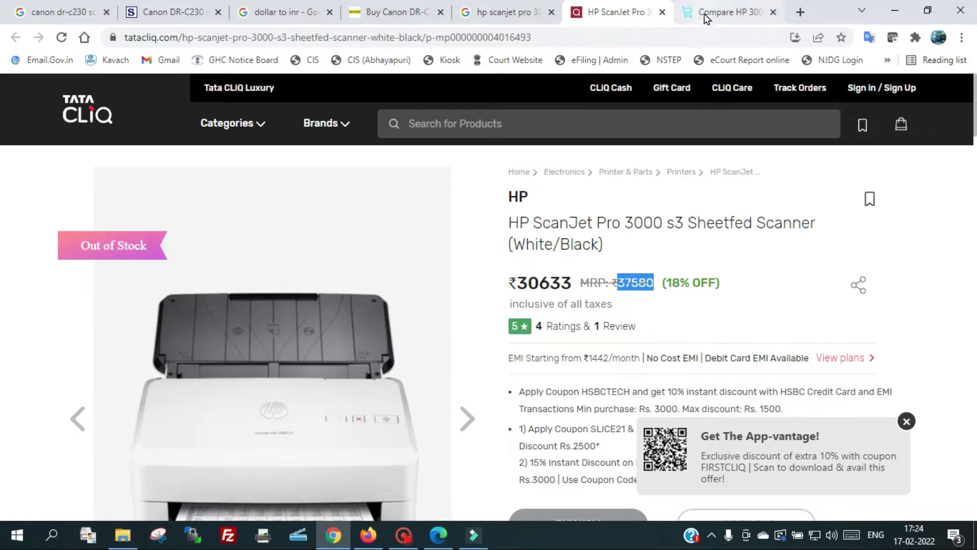
{"action": "left_click", "coordinate": [729, 11]}
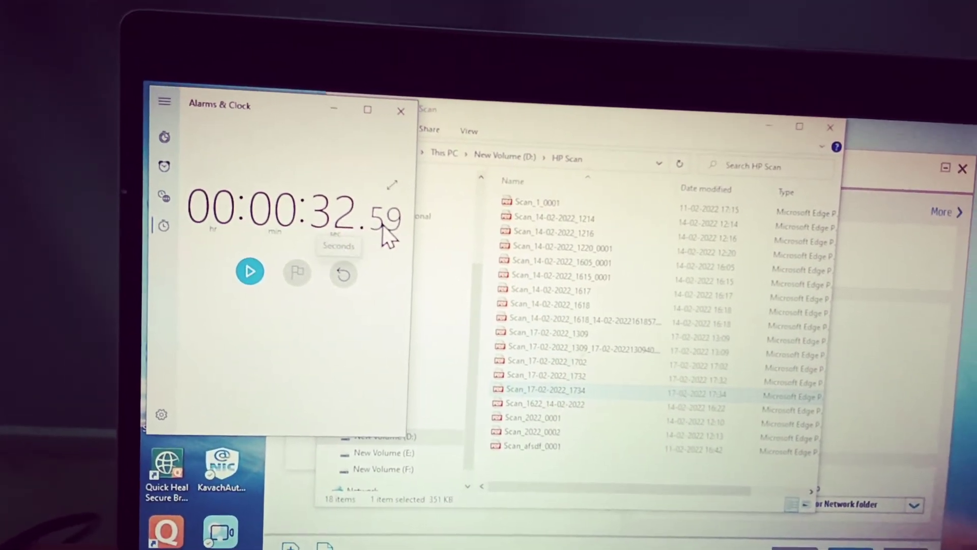
- Reset the stopwatch, close the HP Scan folder and scanning windows, and start timing
{"action": "left_click", "coordinate": [344, 281]}
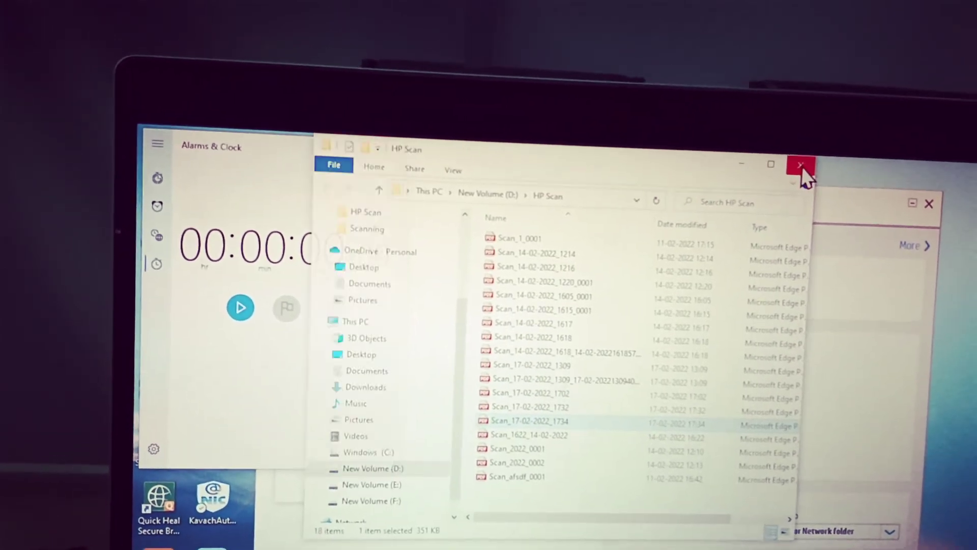
{"action": "left_click", "coordinate": [822, 154]}
{"action": "left_click", "coordinate": [917, 214]}
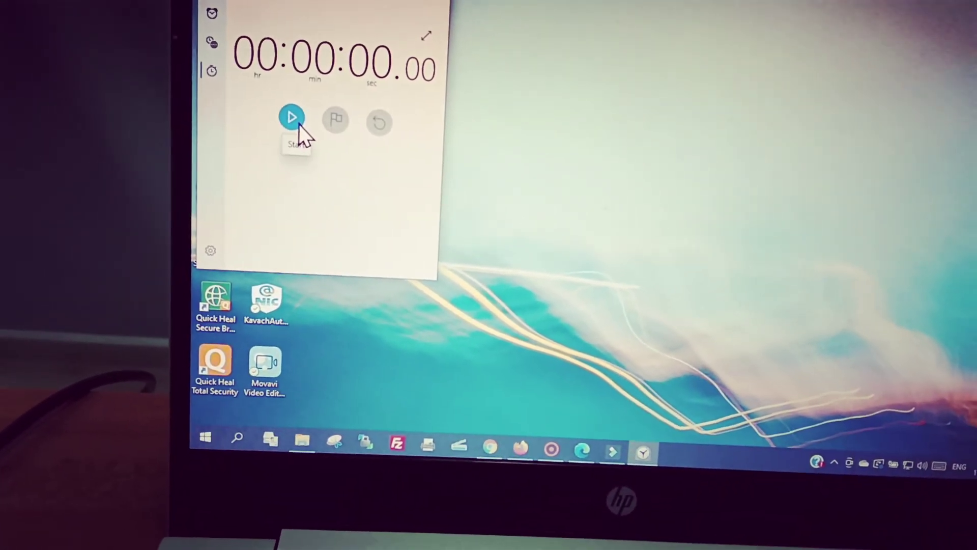
{"action": "left_click", "coordinate": [285, 117]}
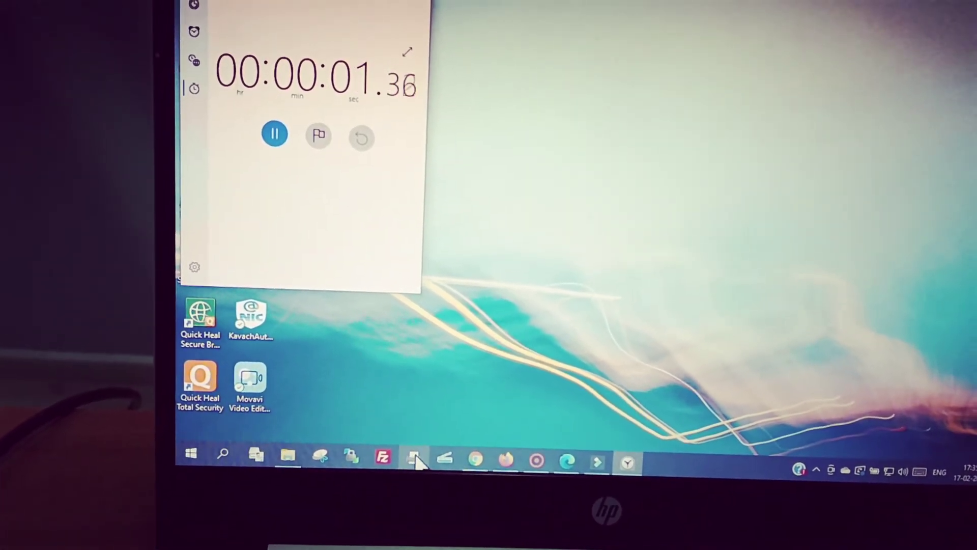
- Scan the 10 pages to a black-and-white PDF, scan_2022_001.pdf, and stop the stopwatch at 20.51 seconds
{"action": "left_click", "coordinate": [416, 459]}
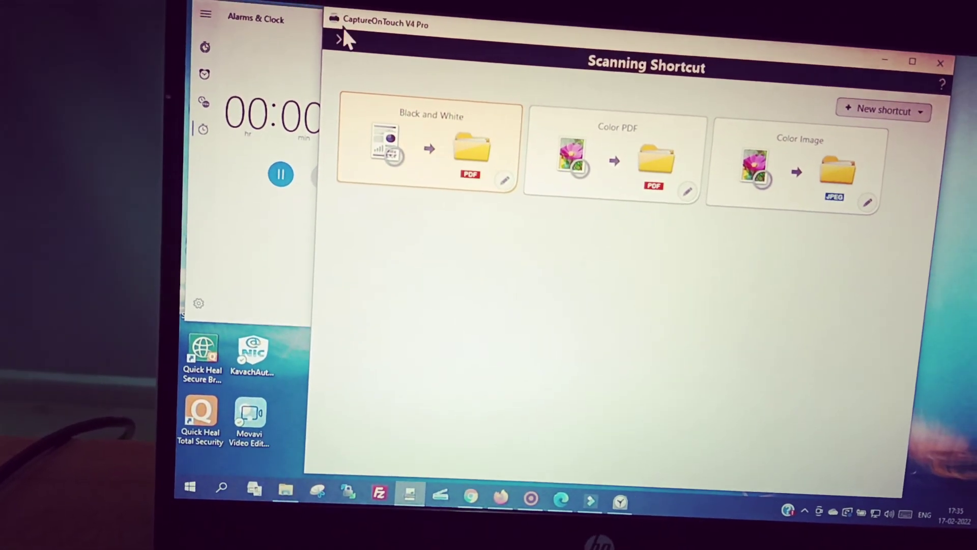
{"action": "left_click", "coordinate": [439, 146]}
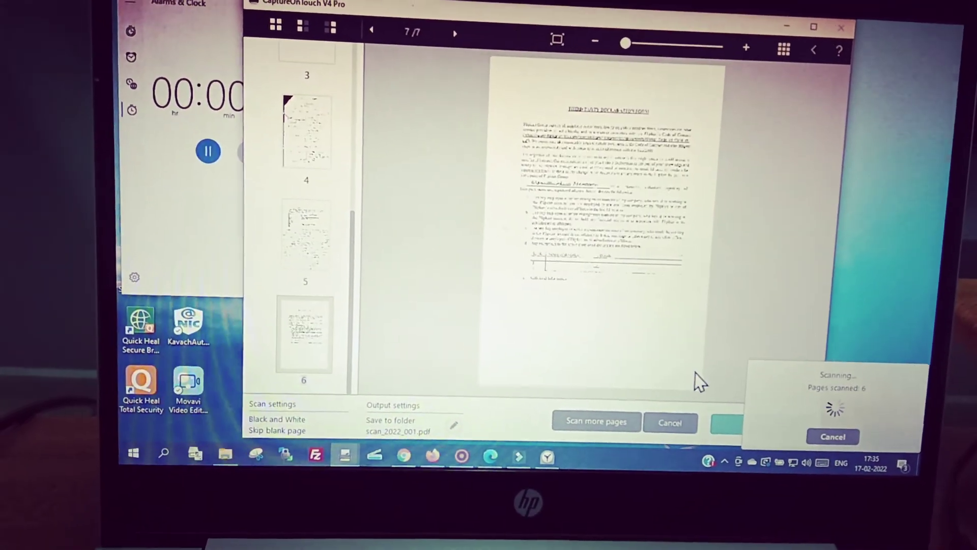
{"action": "left_click", "coordinate": [725, 448]}
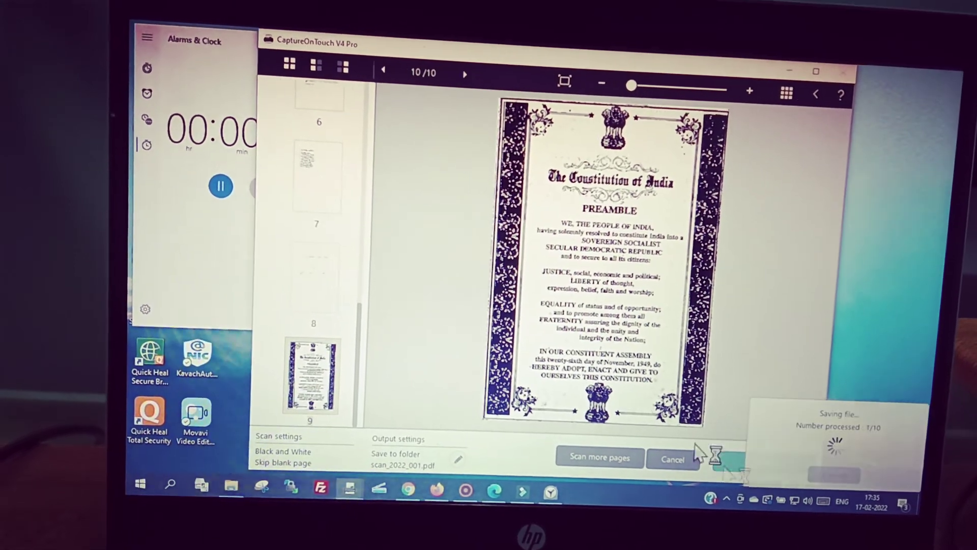
{"action": "left_click", "coordinate": [220, 185]}
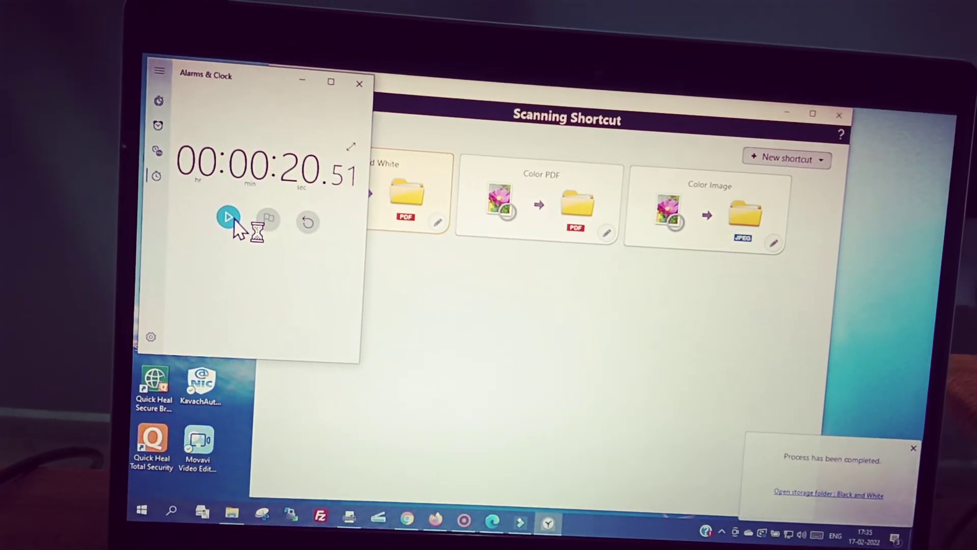